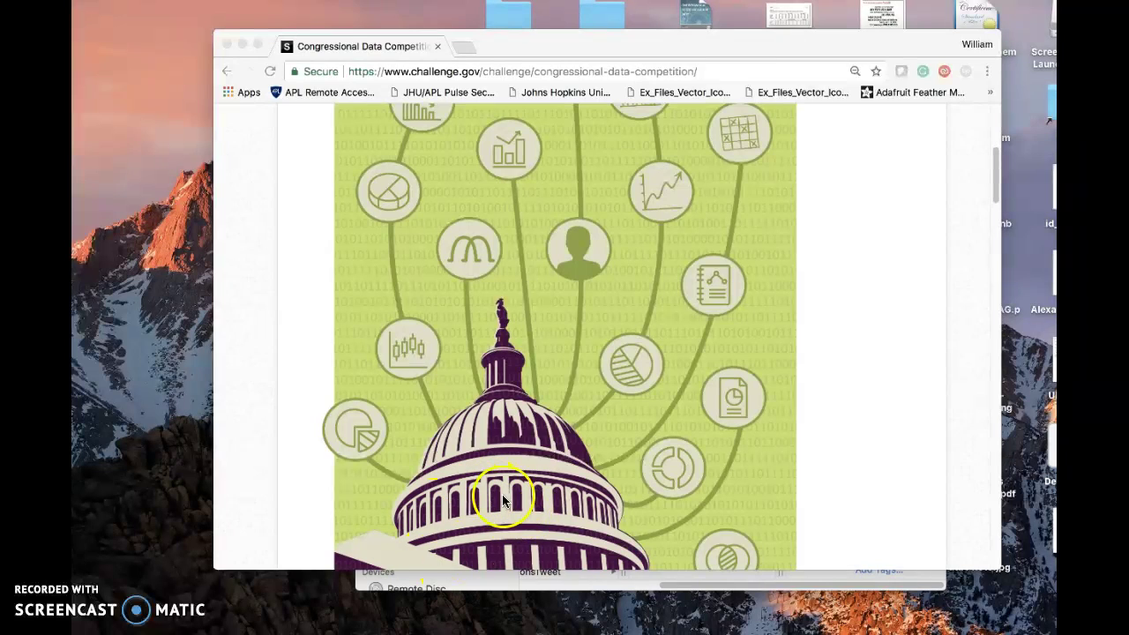
Zoom out from the enlarged poster to view the Congressional Data Competition challenge's overview
click(557, 343)
key(super+minus)
scroll(493, 282, up, 3)
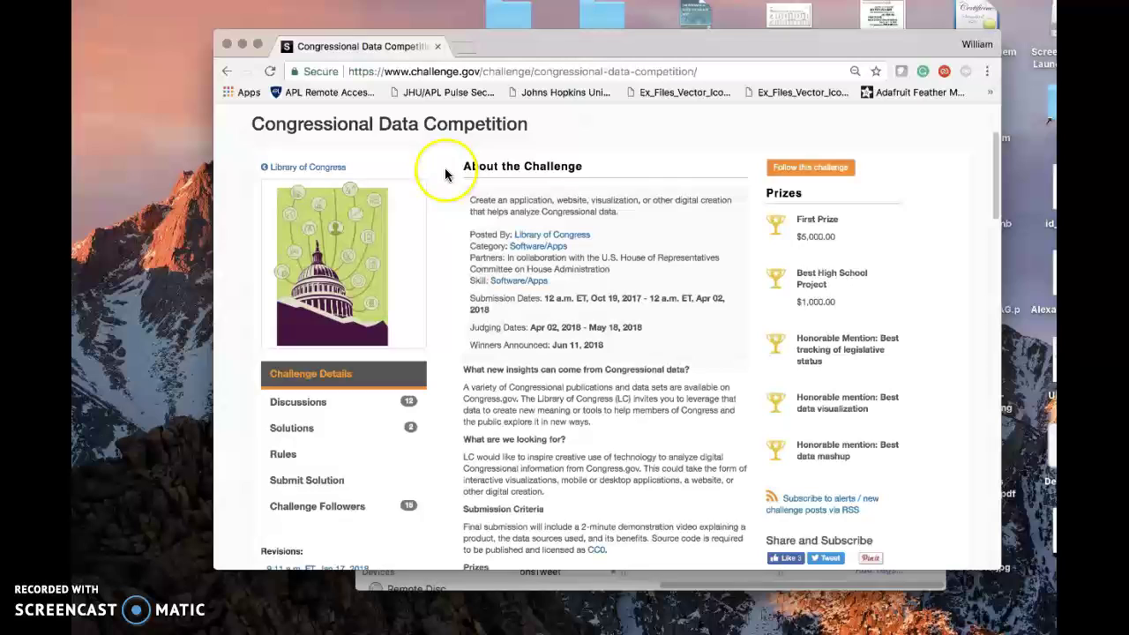
Open the local GPO-AI site at 127.0.0.1:5000 in a new tab and check the Flask server's terminal output
click(460, 46)
text(12)
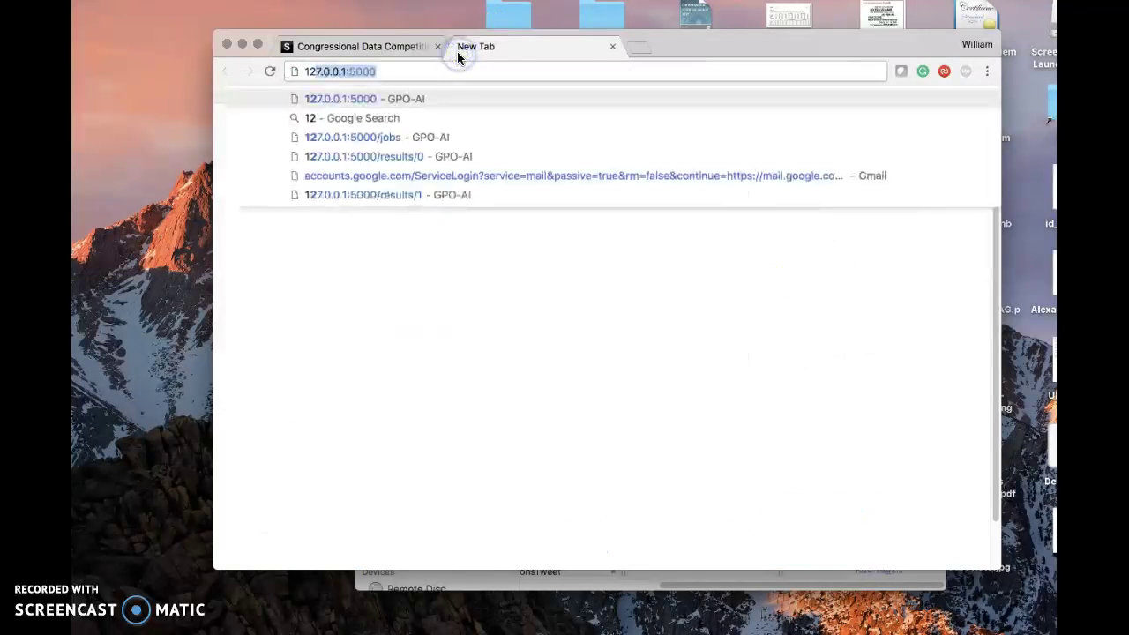
text(7)
key(Return)
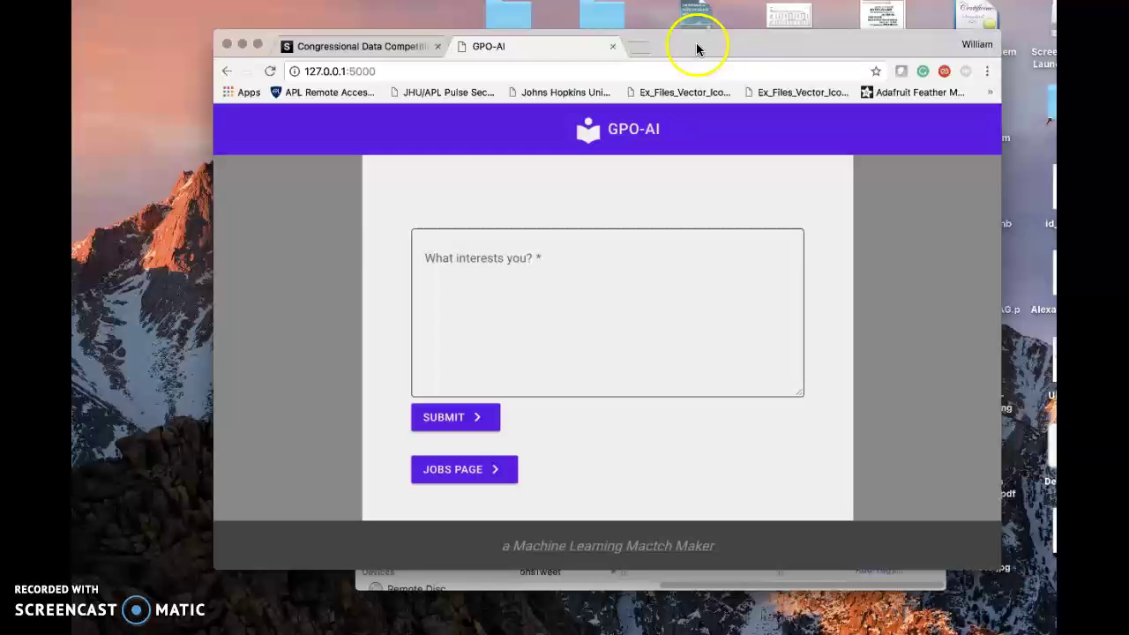
click(89, 465)
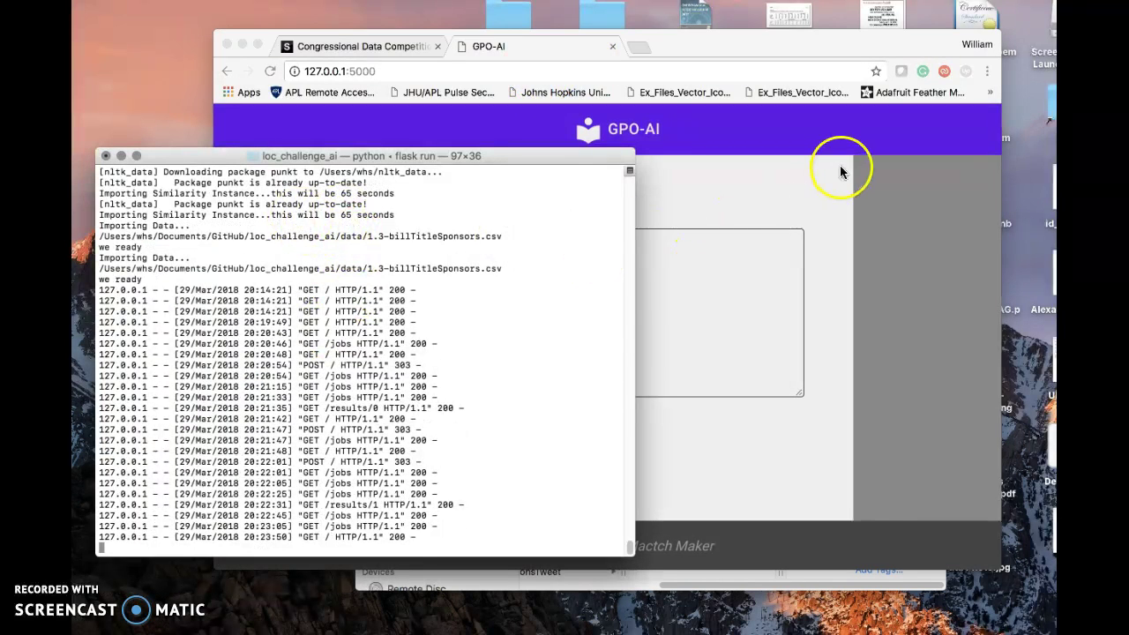
click(121, 155)
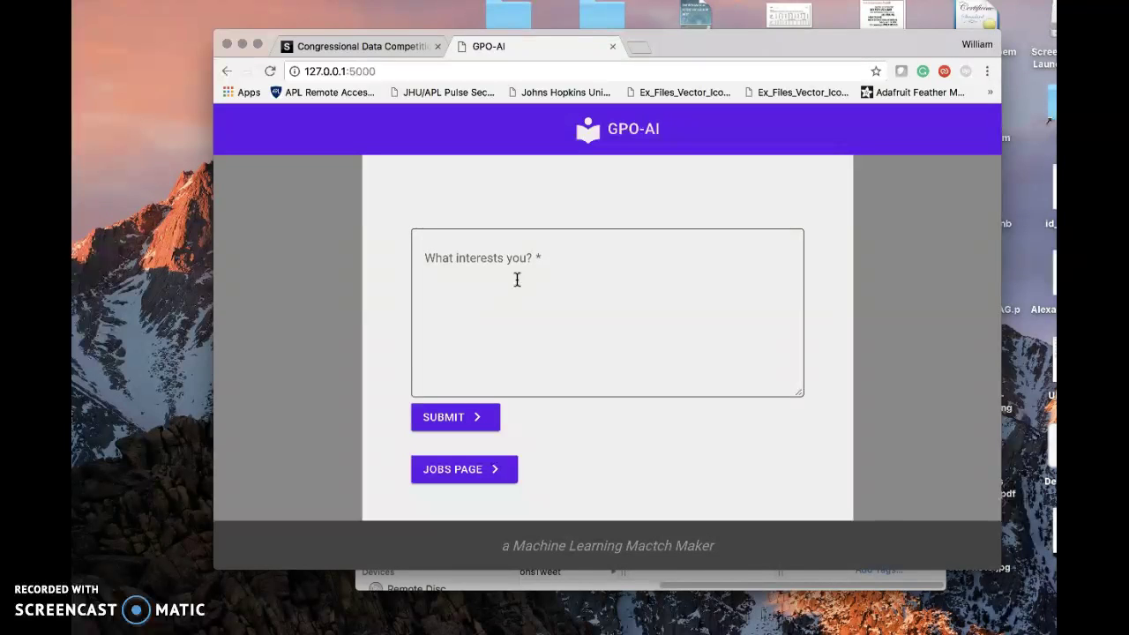
Submit "veterans affairs" as the topic of interest
click(516, 279)
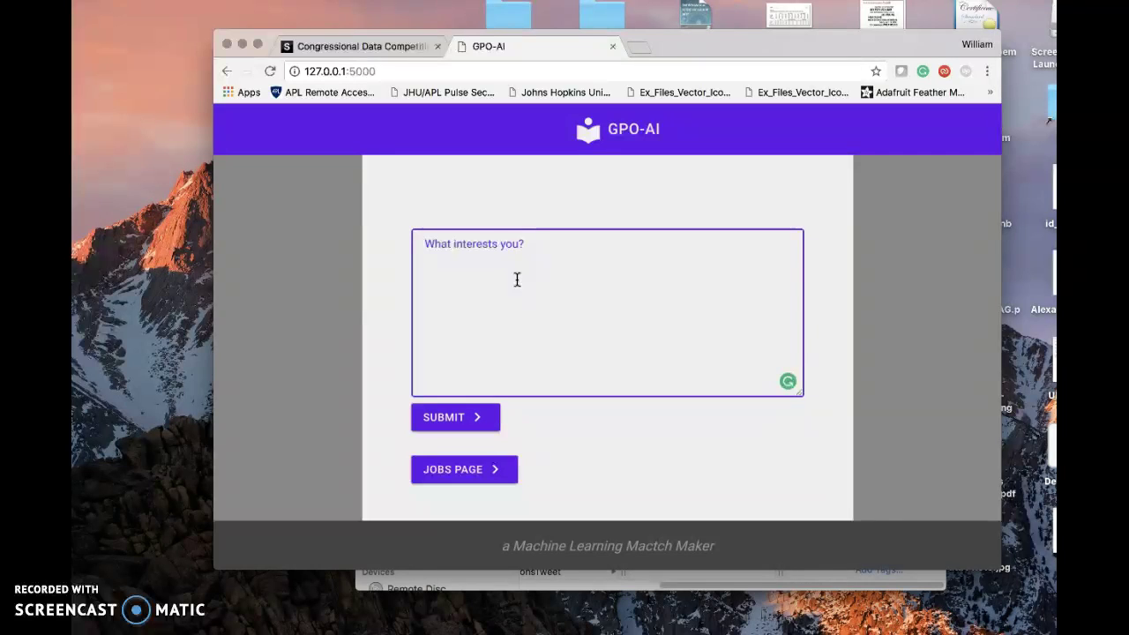
text(veterancs)
click(546, 276)
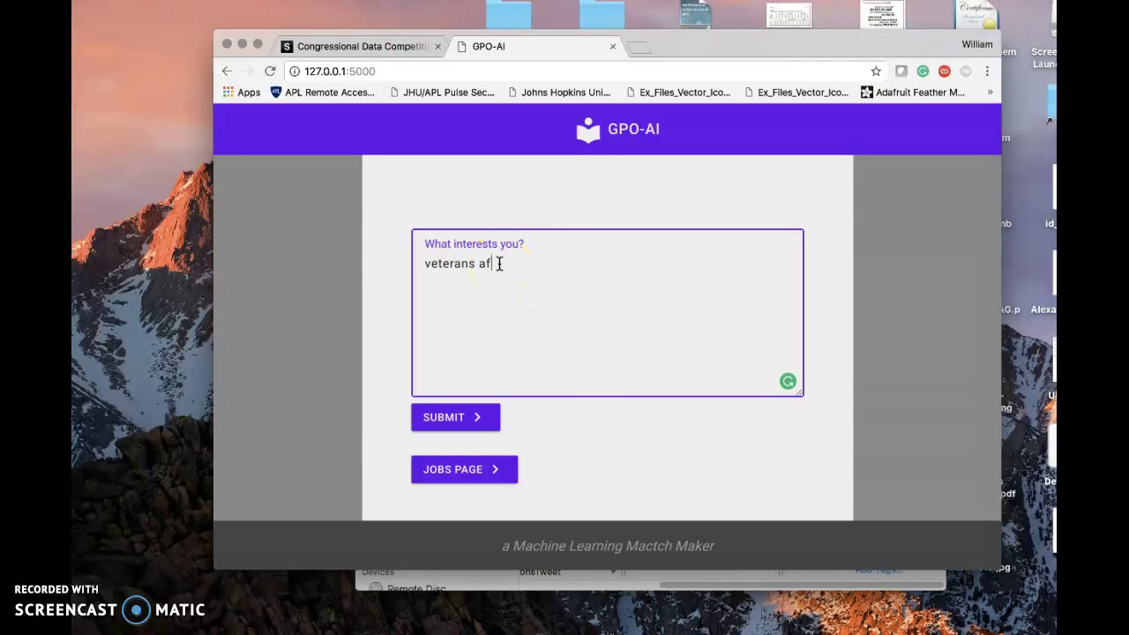
click(456, 429)
Return to the start page and submit a second query for "russia"
click(497, 471)
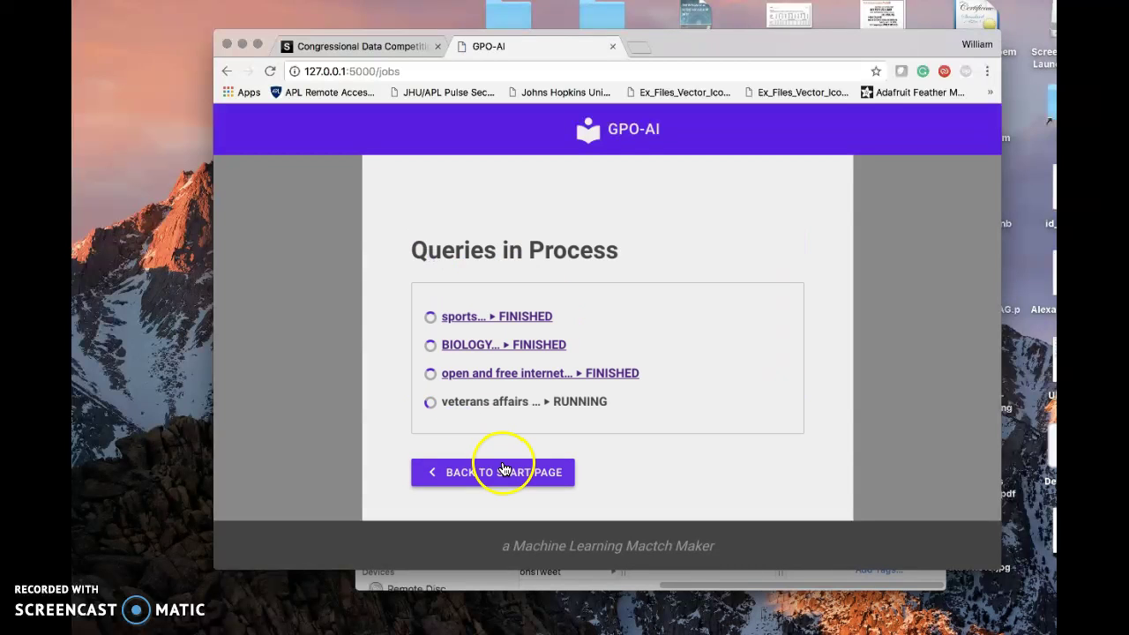
click(507, 322)
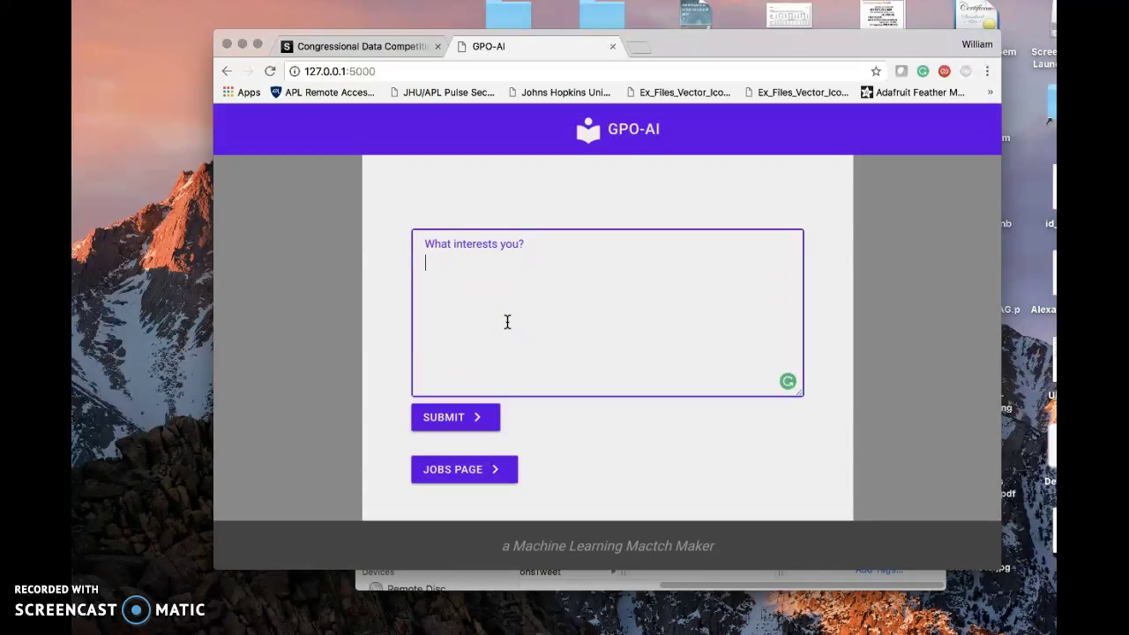
text(russia)
click(454, 418)
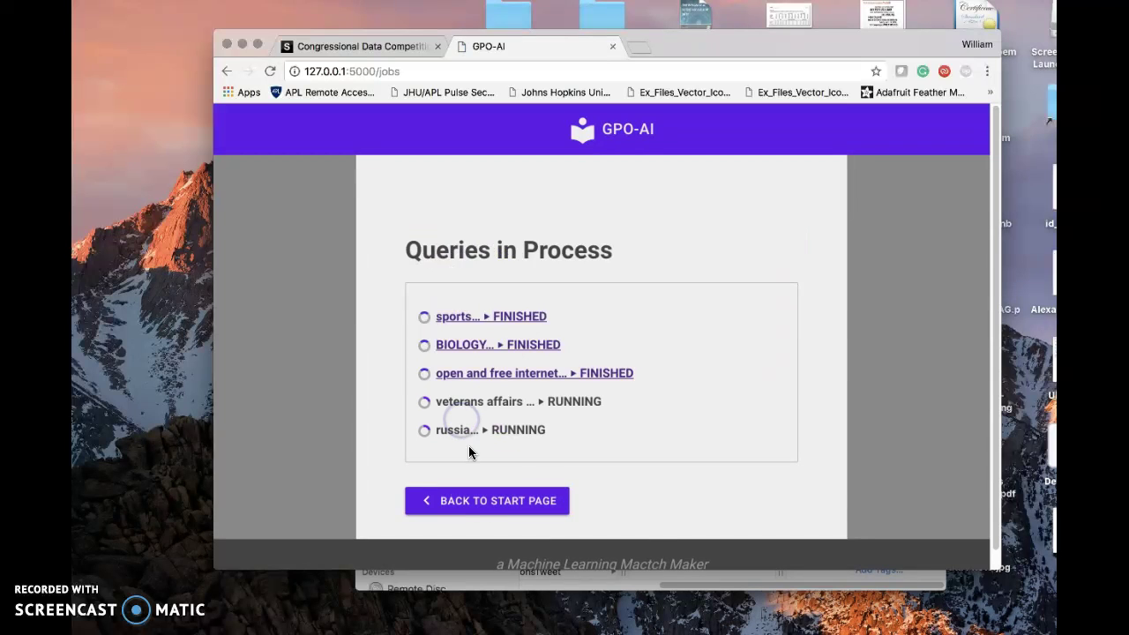
Return to the start page and submit the query "I want to grow up and cure cancer"
click(478, 500)
click(512, 313)
text(I )
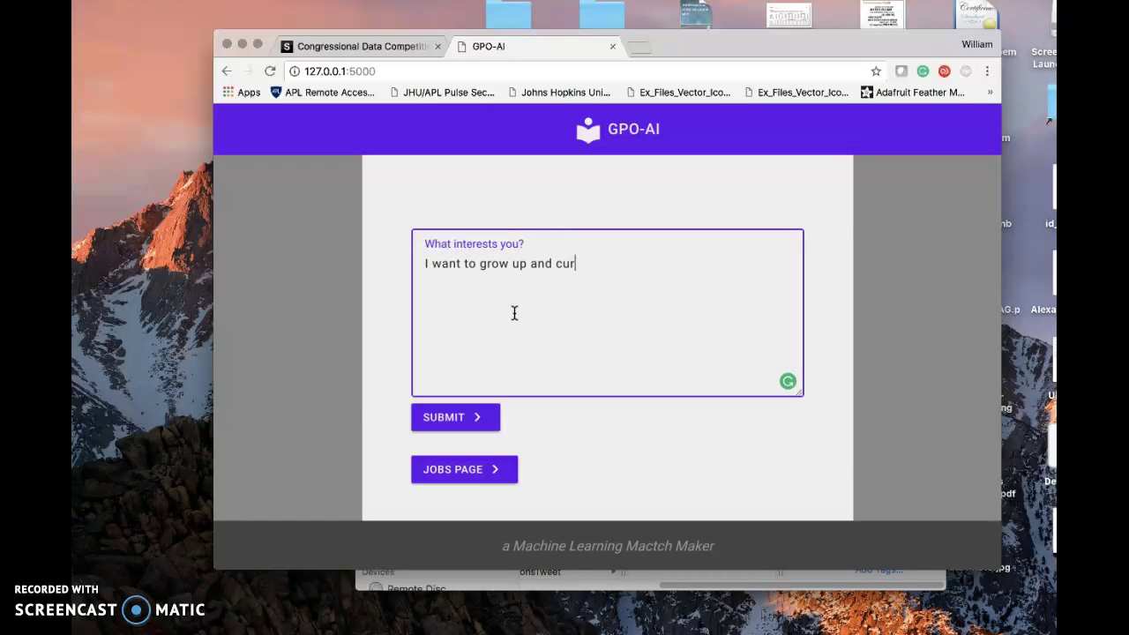
text(want to grow up and cure cancer)
click(430, 417)
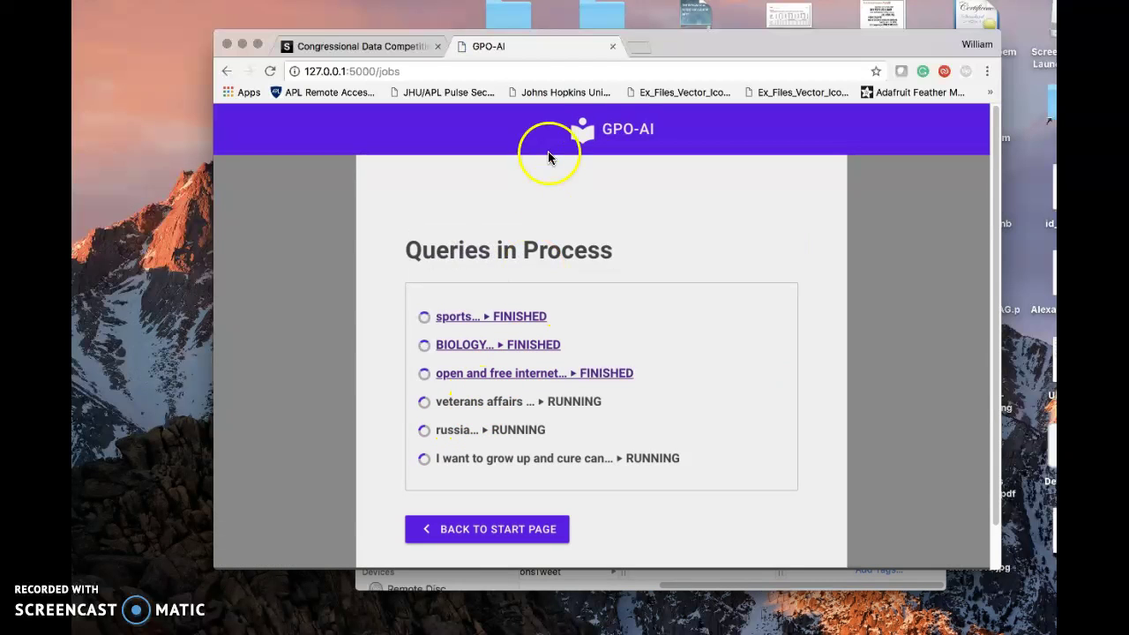
Open github.com/whs2k in a new tab, go to its loc_challenge_ai repository and view the README
click(632, 52)
text(www.git)
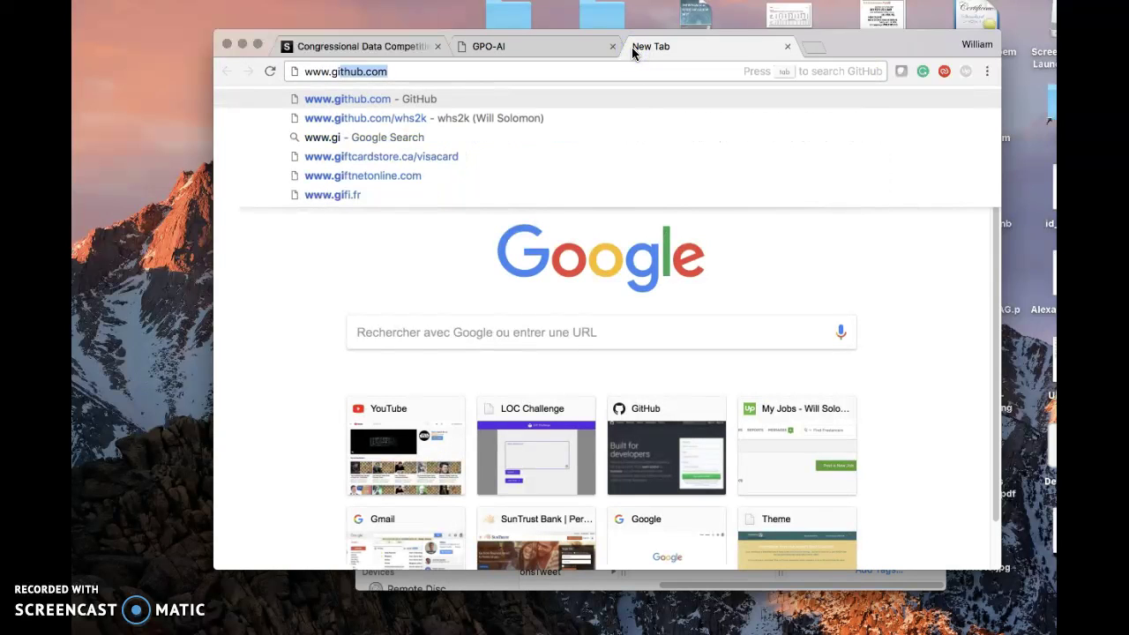
text(hub.com/w)
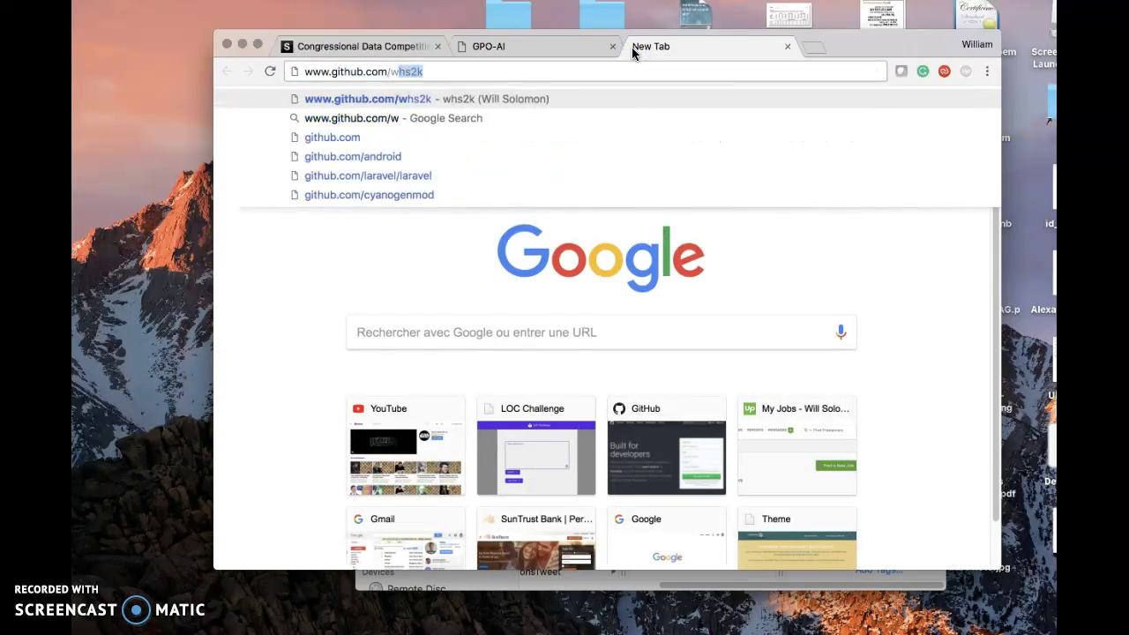
key(Return)
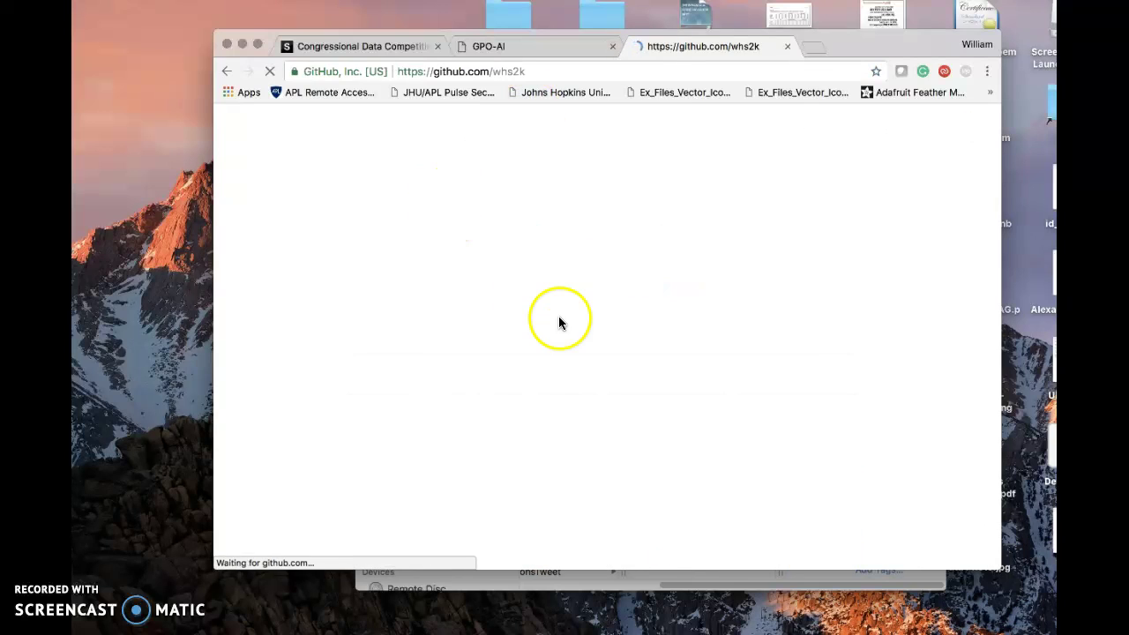
click(758, 406)
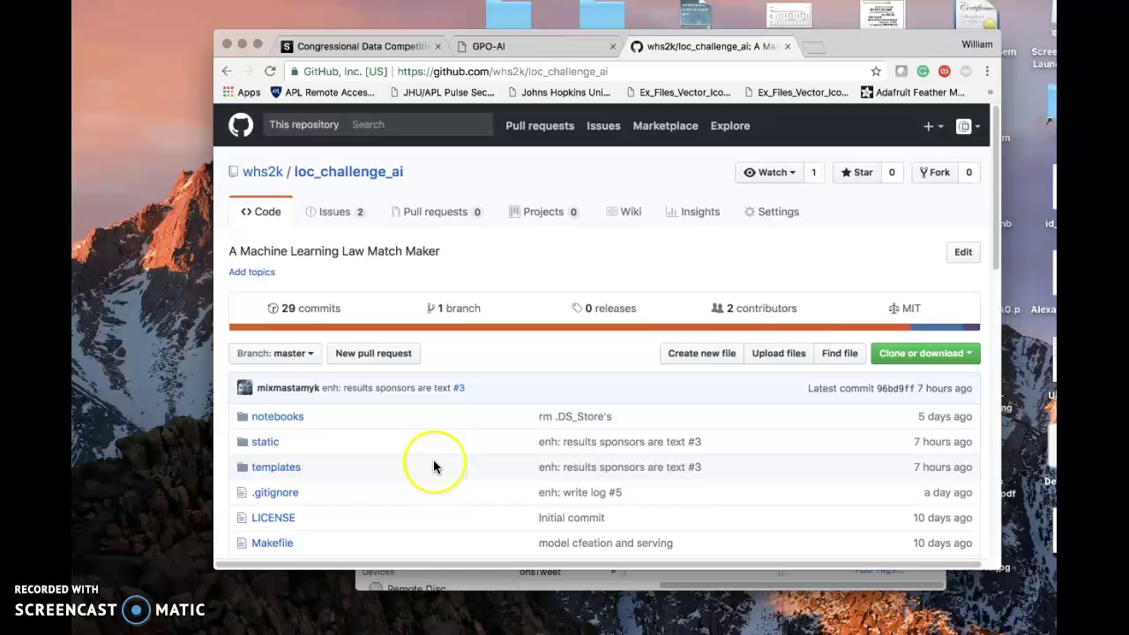
scroll(433, 465, down, 5)
scroll(433, 459, down, 8)
scroll(433, 460, up, 3)
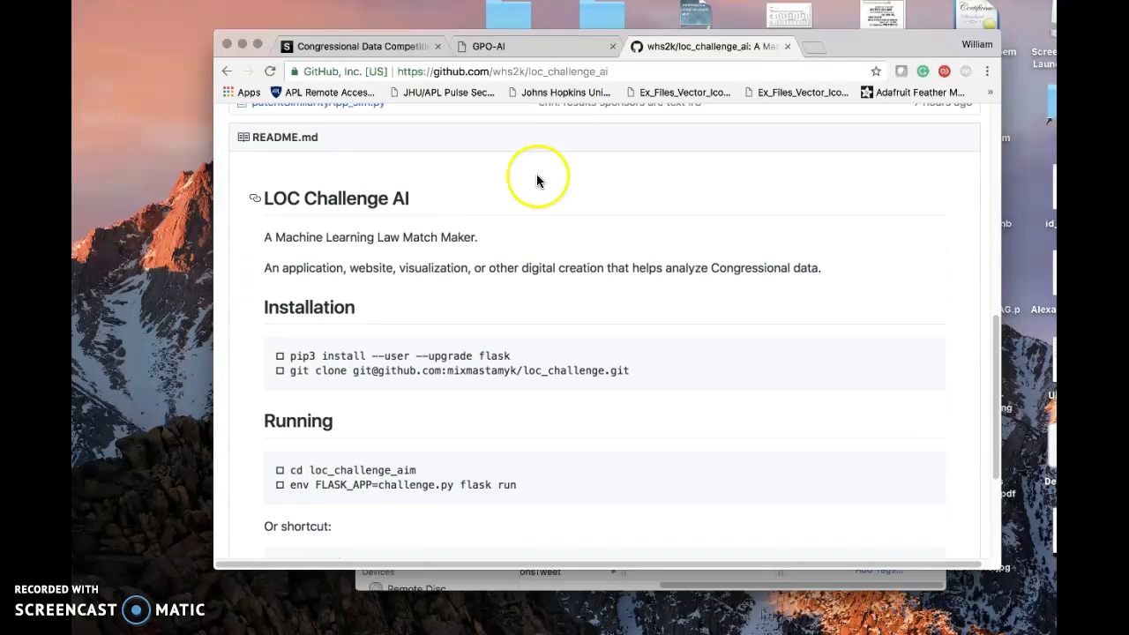
Go back to the GPO-AI job list and review the results of the "open and free internet" query
click(556, 53)
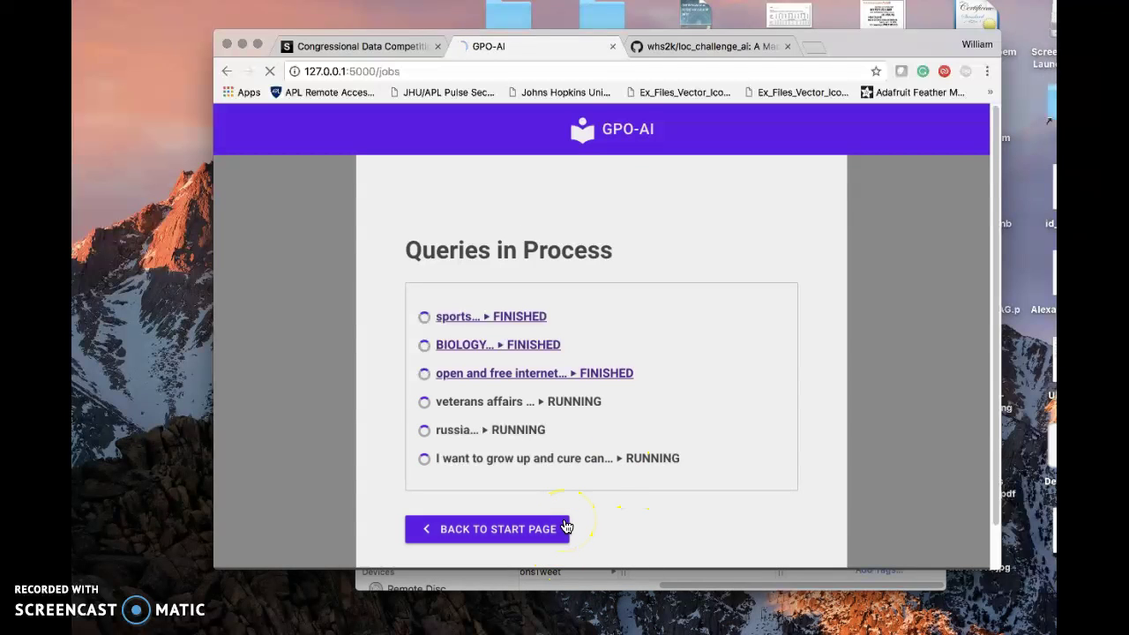
click(483, 374)
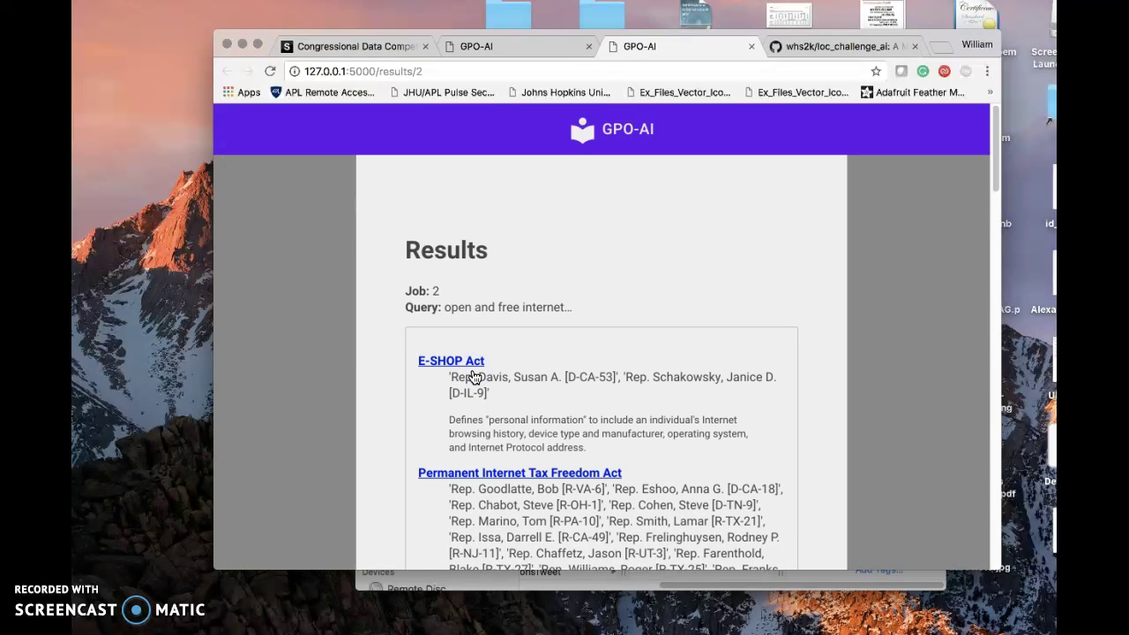
click(497, 52)
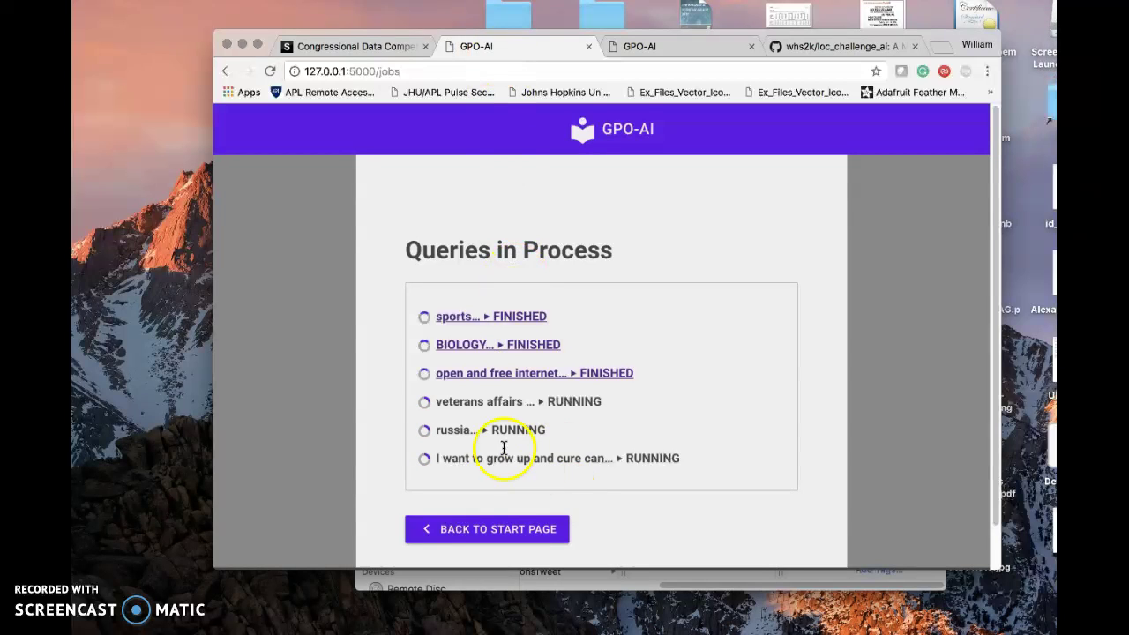
click(484, 373)
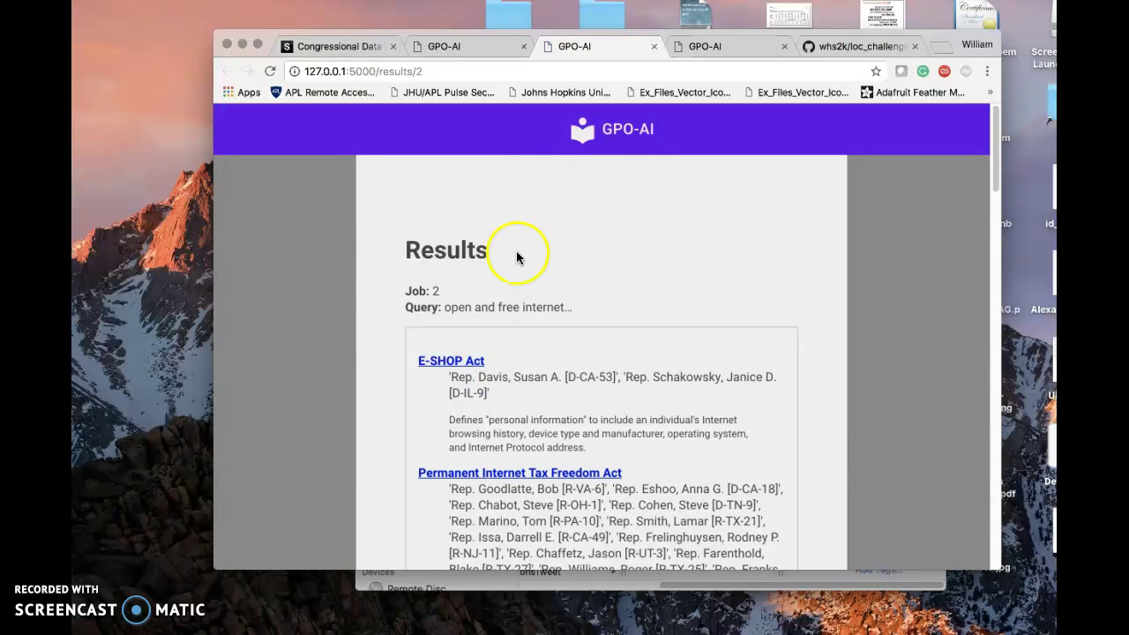
scroll(520, 270, down, 1)
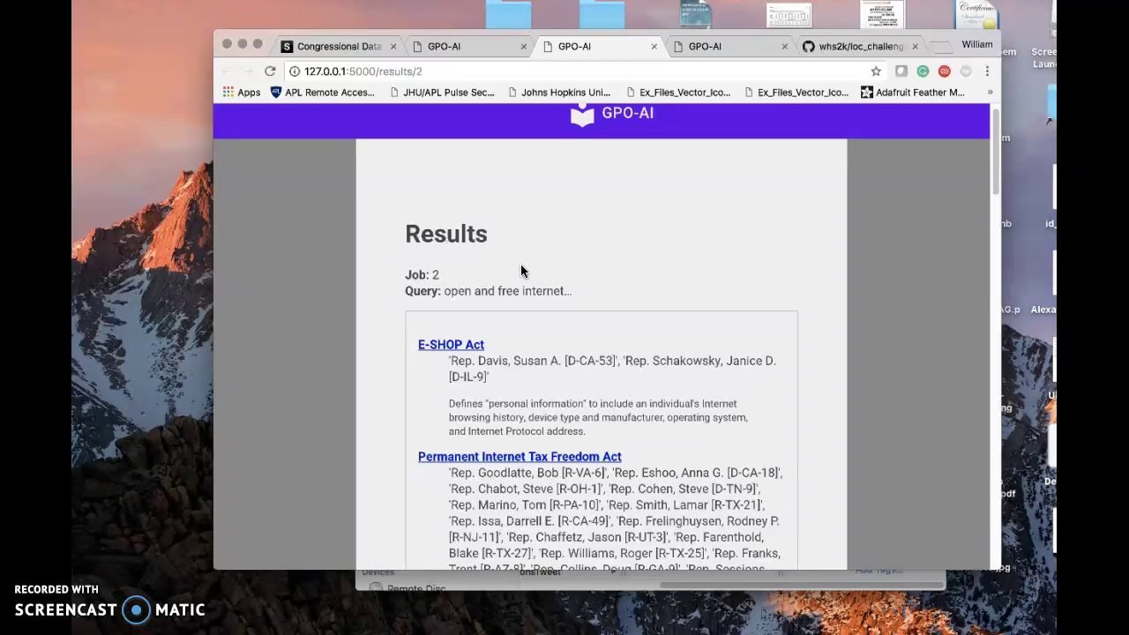
scroll(520, 270, down, 2)
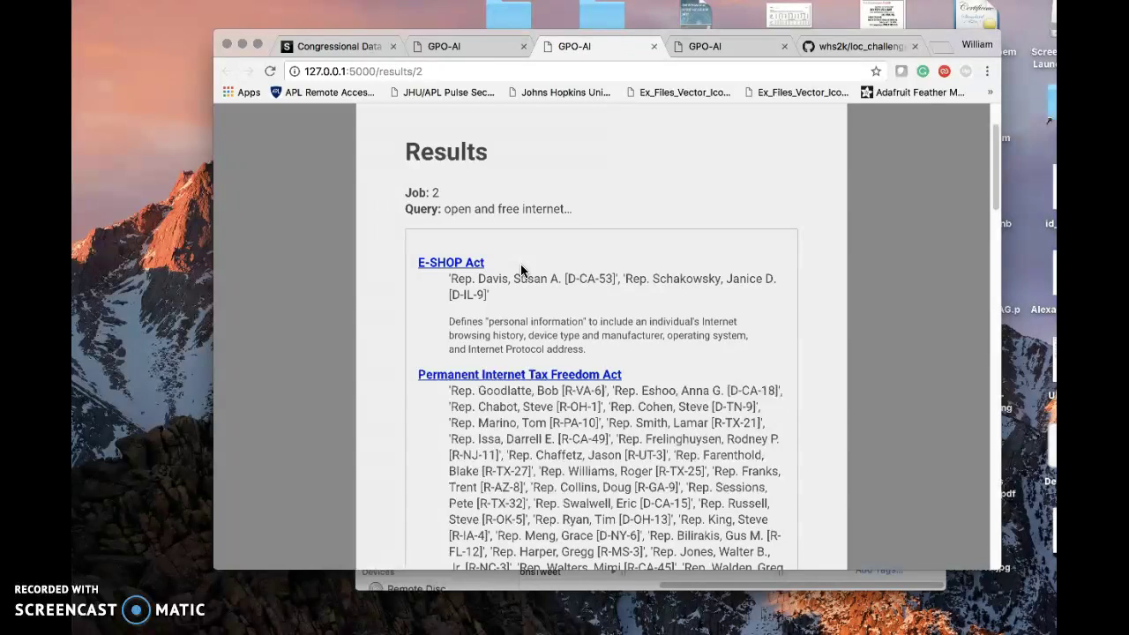
scroll(520, 264, down, 1)
Examine the E-SHOP Act's summary and sponsors, and open its bill status XML on the GPO website
click(431, 223)
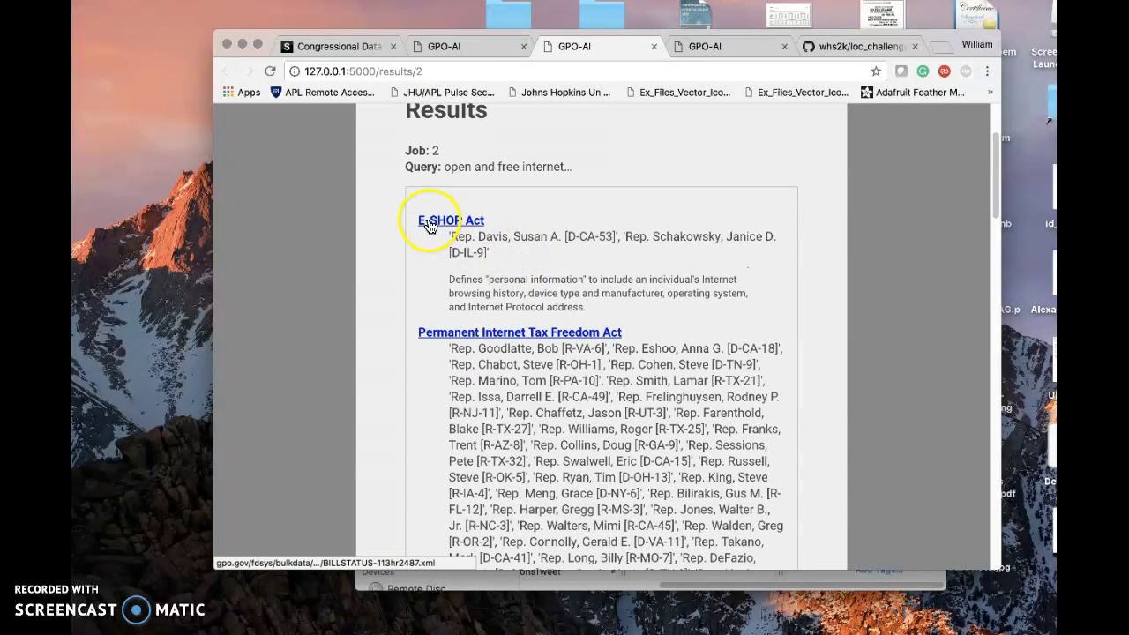
double_click(463, 279)
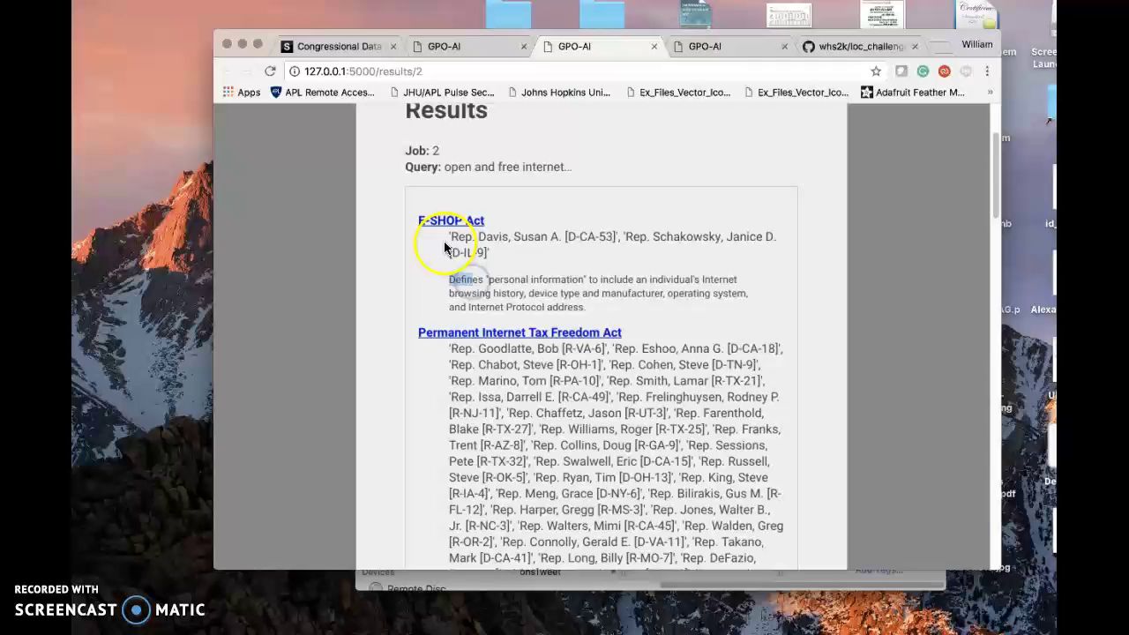
drag(443, 241, 615, 238)
click(477, 222)
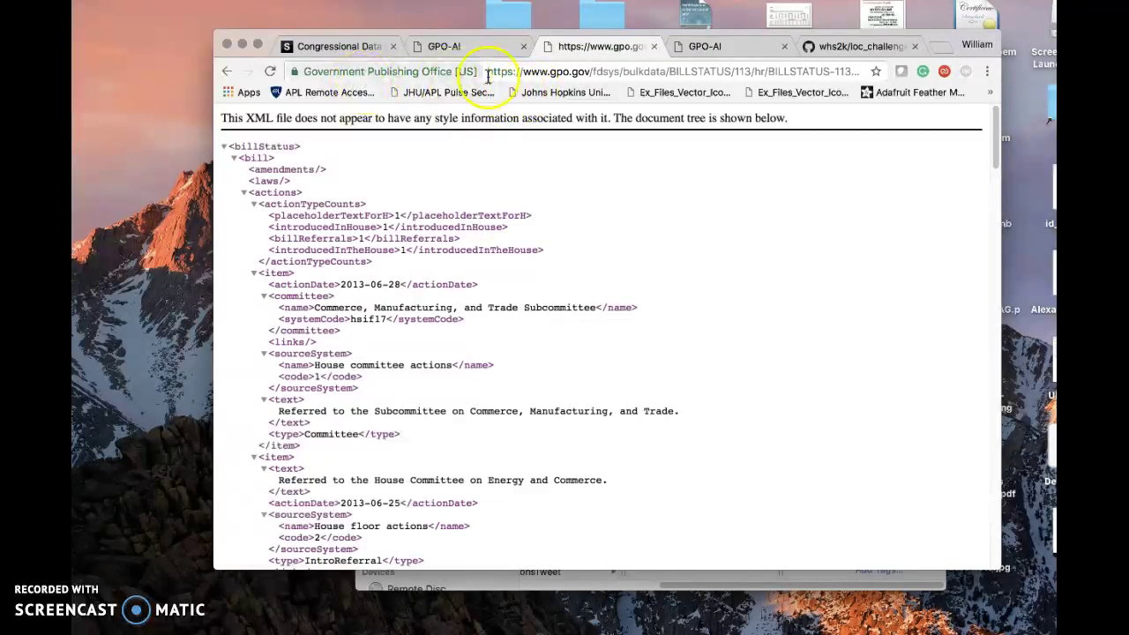
scroll(536, 300, down, 9)
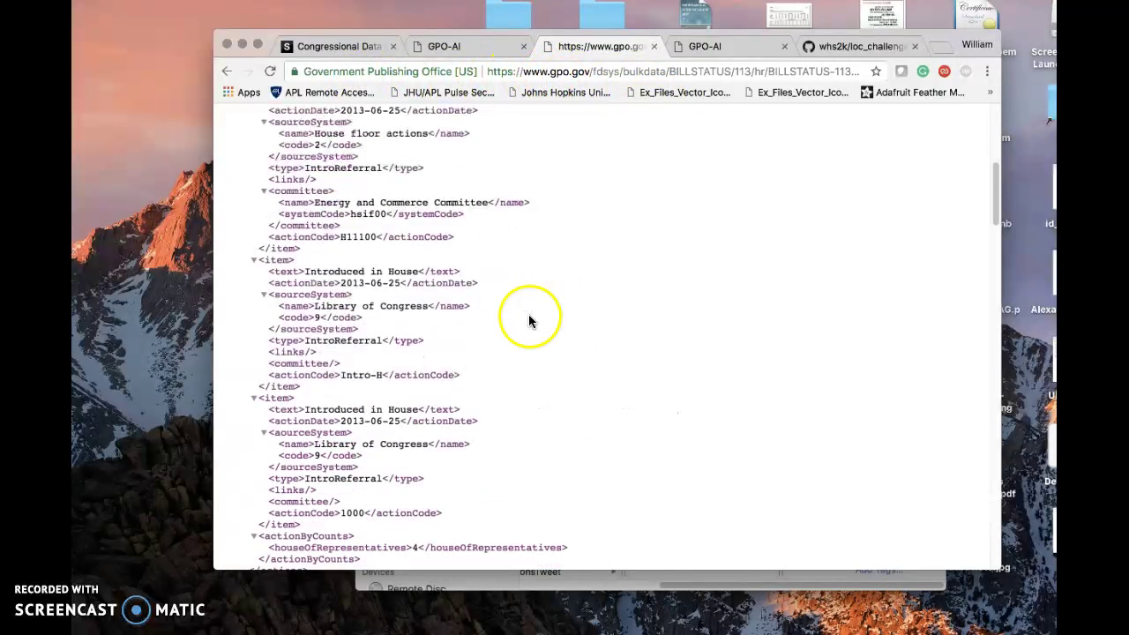
Open the "veterans affairs" query's results from the job list and examine the matched bills and their sponsors
click(444, 48)
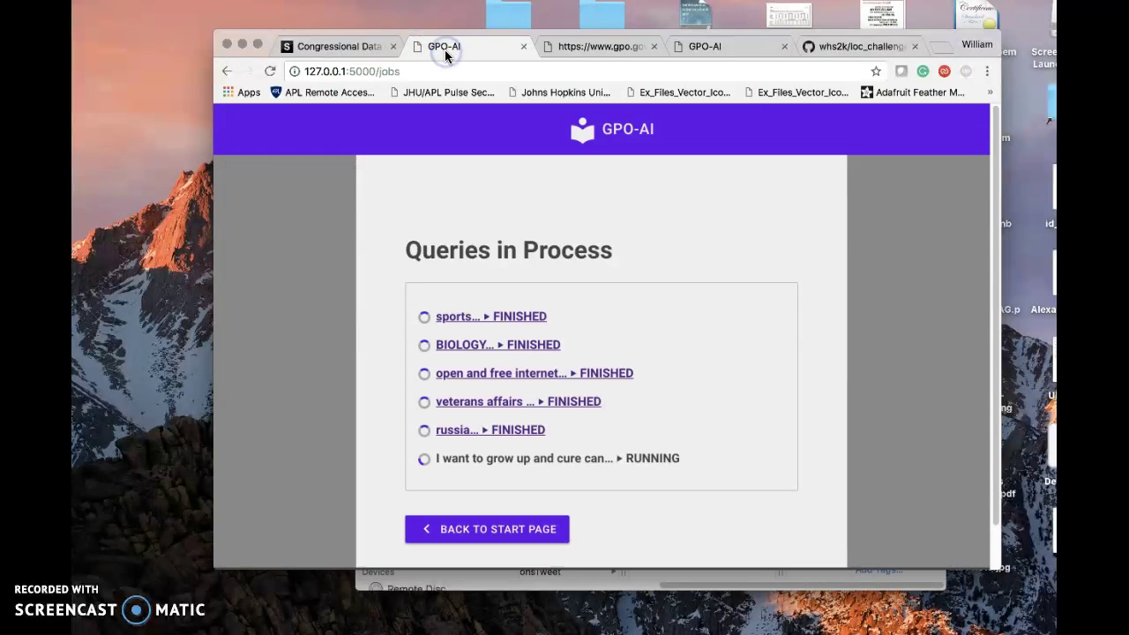
click(502, 403)
scroll(507, 423, down, 3)
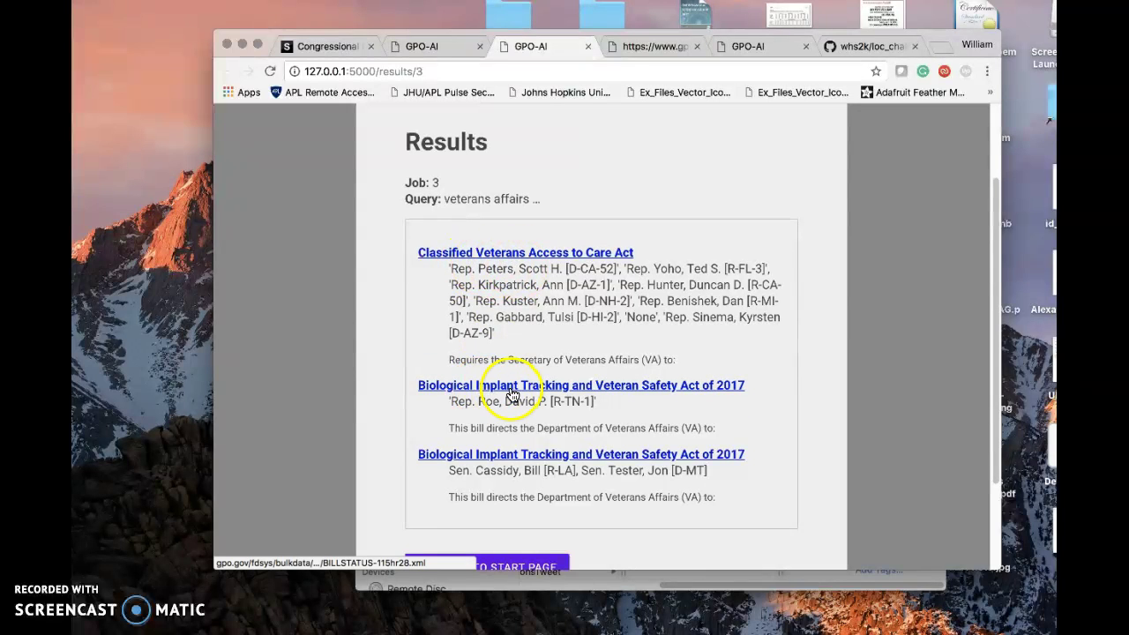
scroll(517, 396, down, 3)
drag(448, 346, 520, 345)
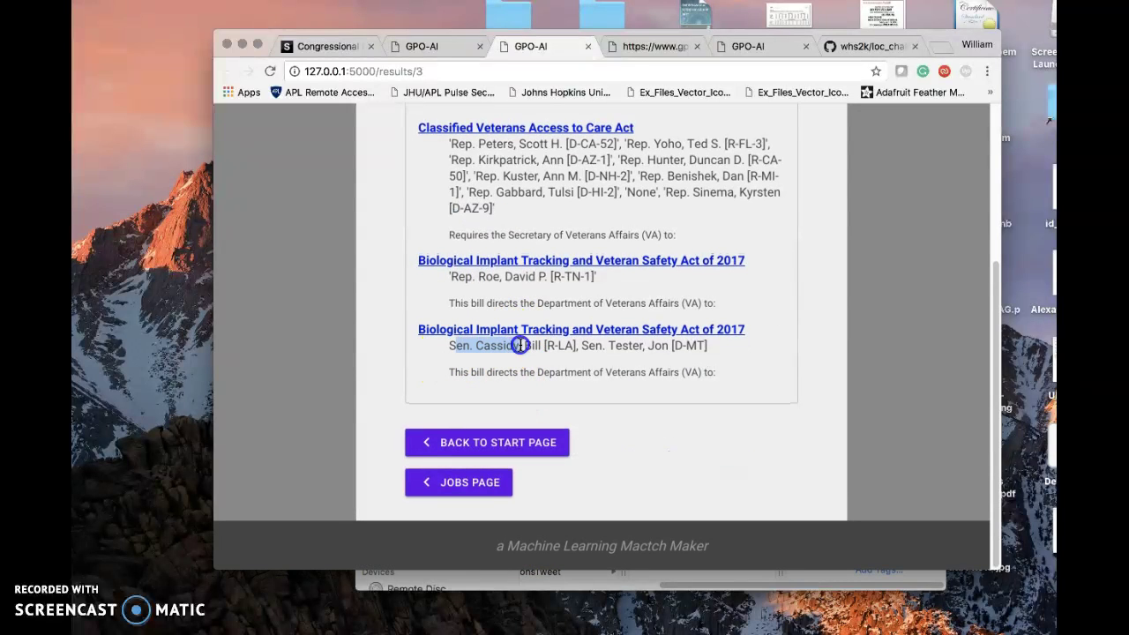
click(479, 281)
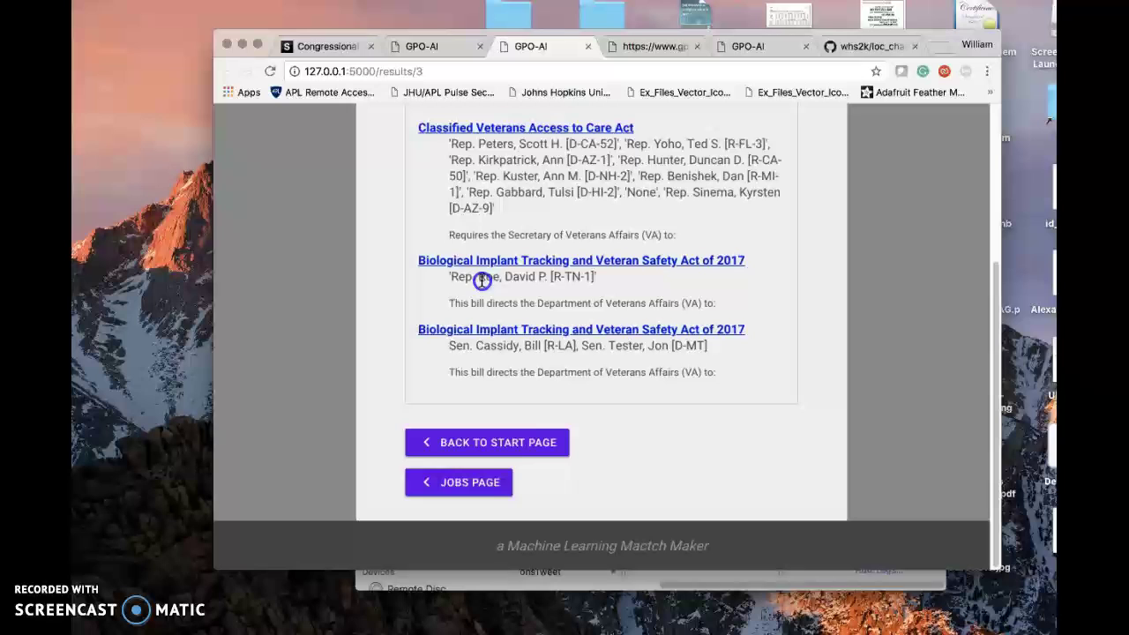
Return to the job list and look through the bills matched to the "russia" query
click(474, 469)
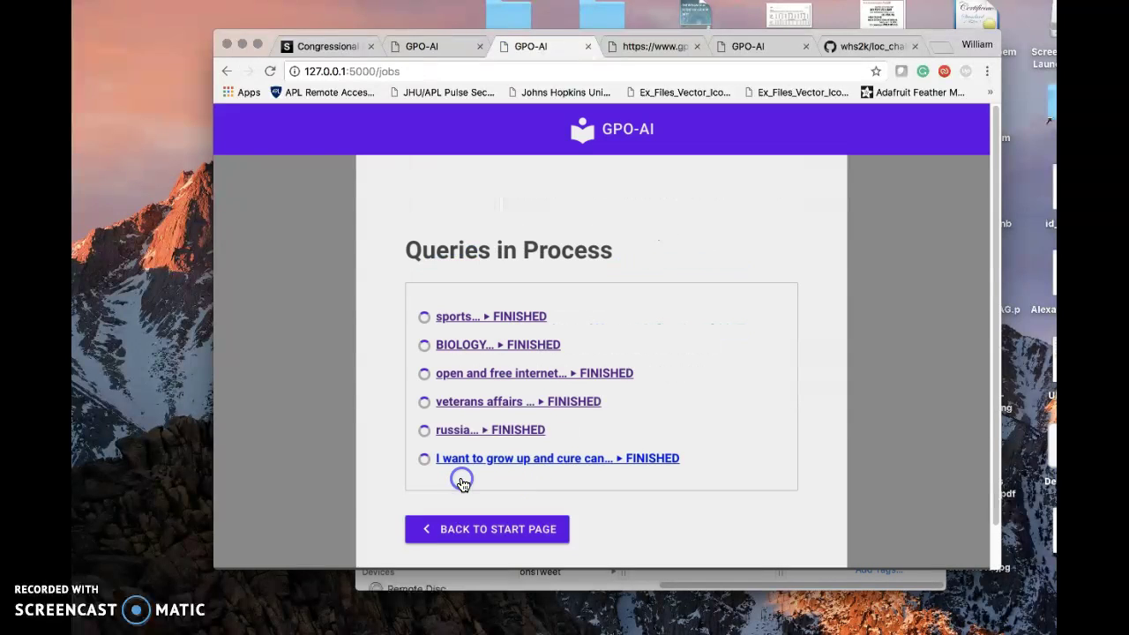
click(495, 432)
scroll(496, 432, down, 4)
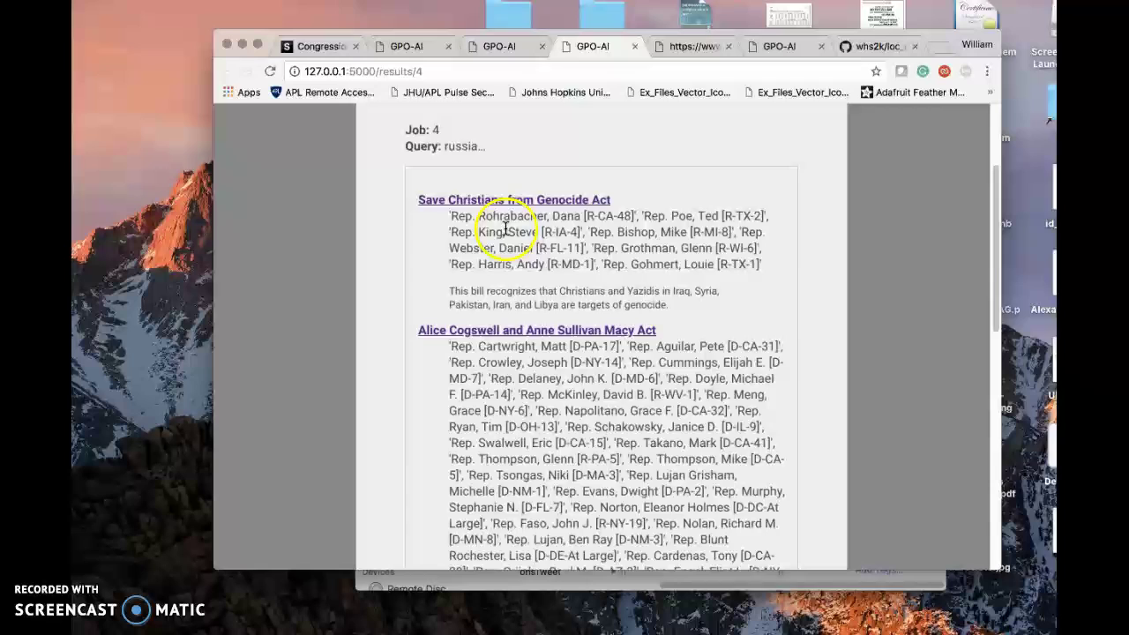
scroll(574, 230, down, 12)
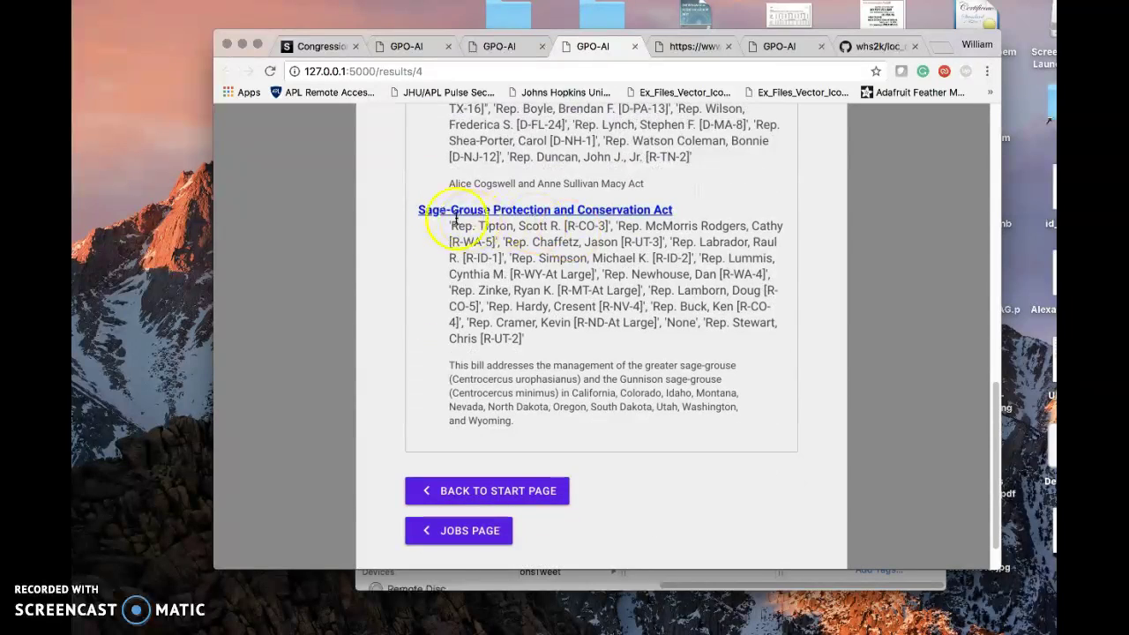
Return to the job list and look through the bills and sponsors matched to the cure-cancer query
click(470, 530)
click(470, 458)
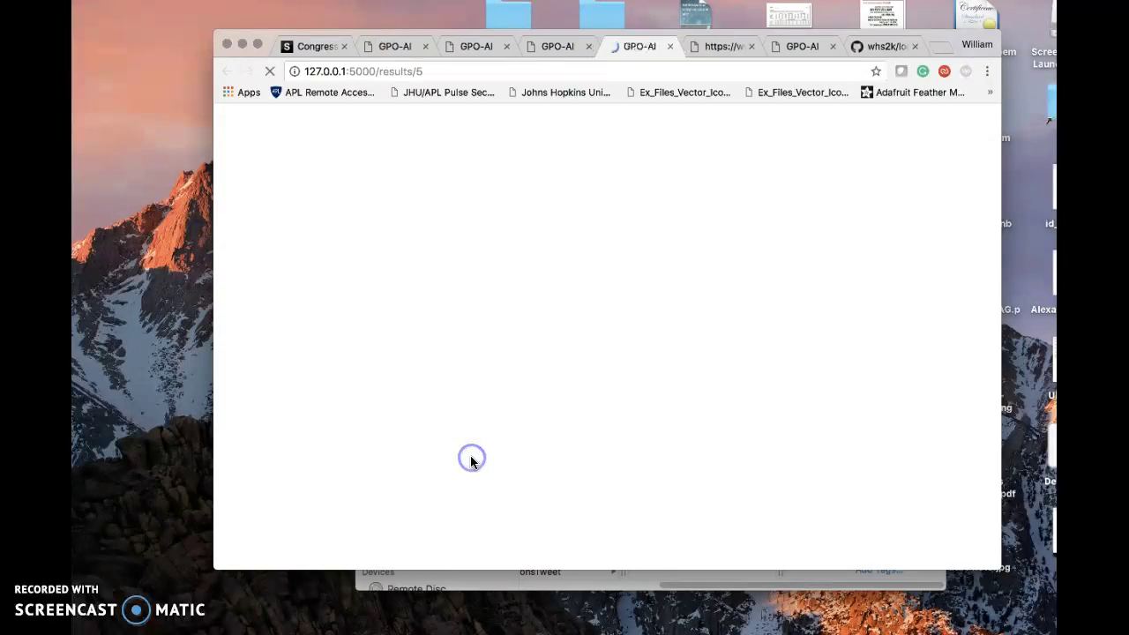
scroll(483, 280, down, 3)
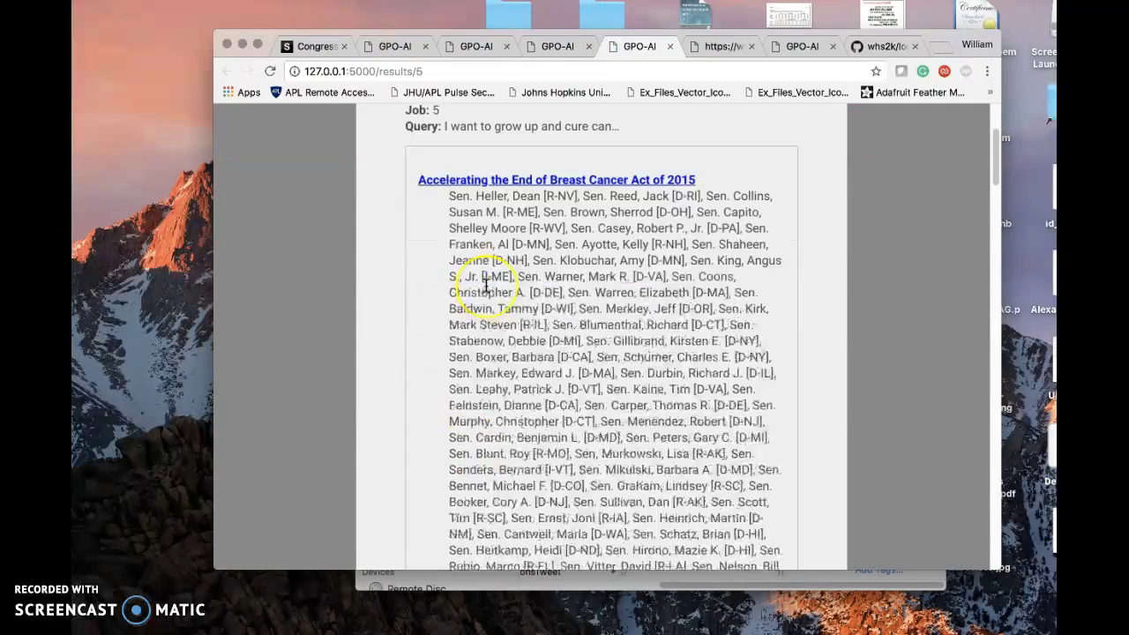
scroll(485, 284, down, 15)
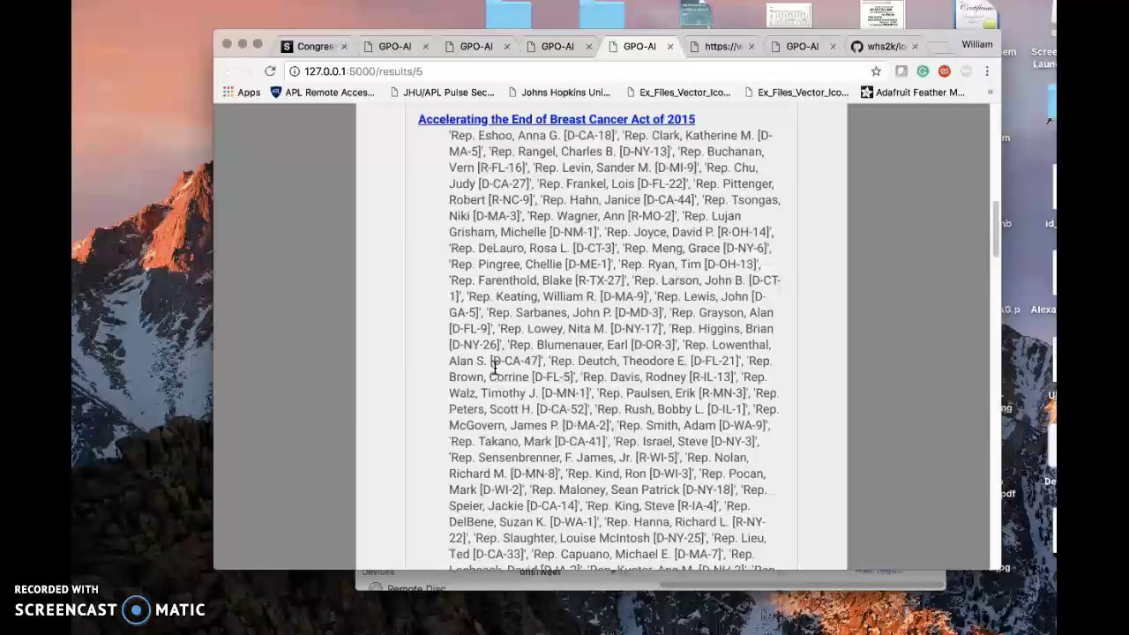
scroll(494, 367, down, 20)
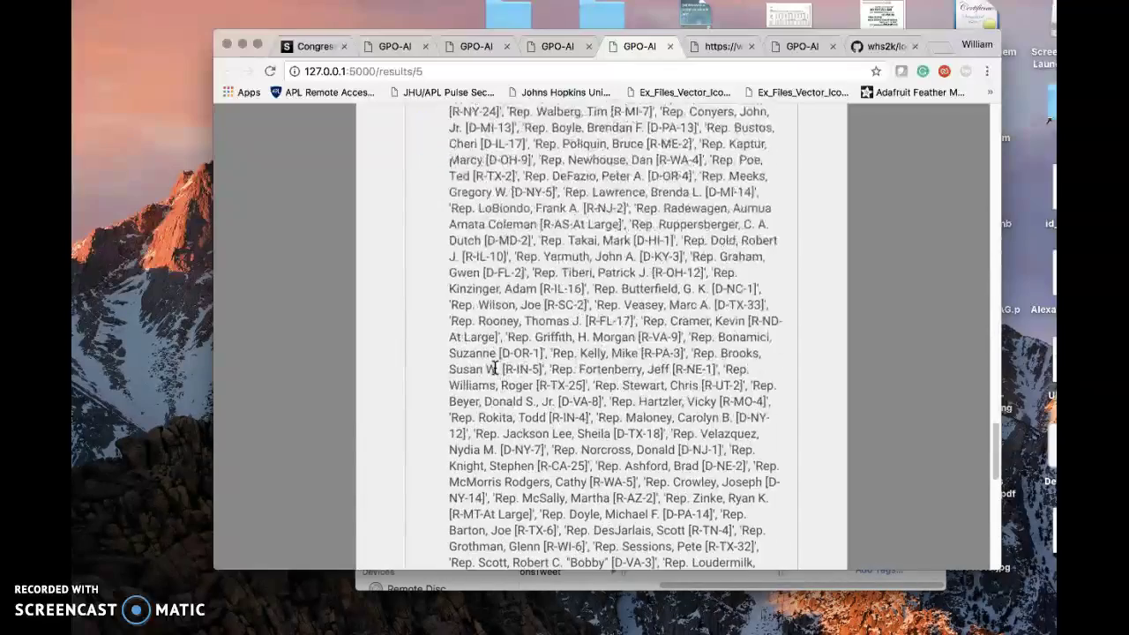
scroll(494, 367, down, 15)
click(565, 300)
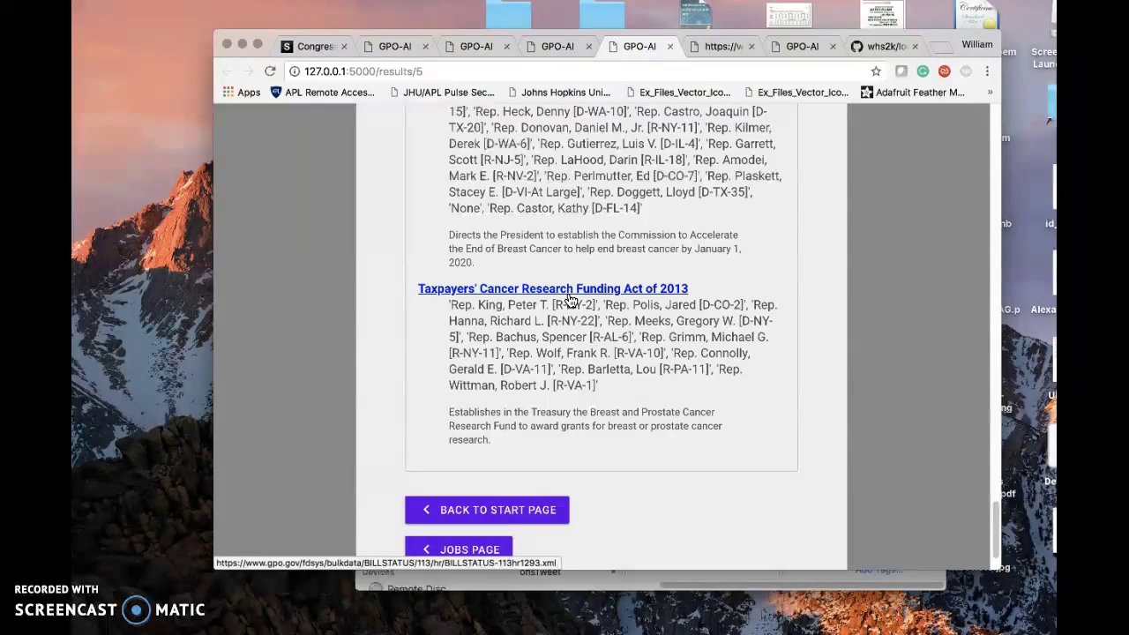
scroll(569, 300, up, 20)
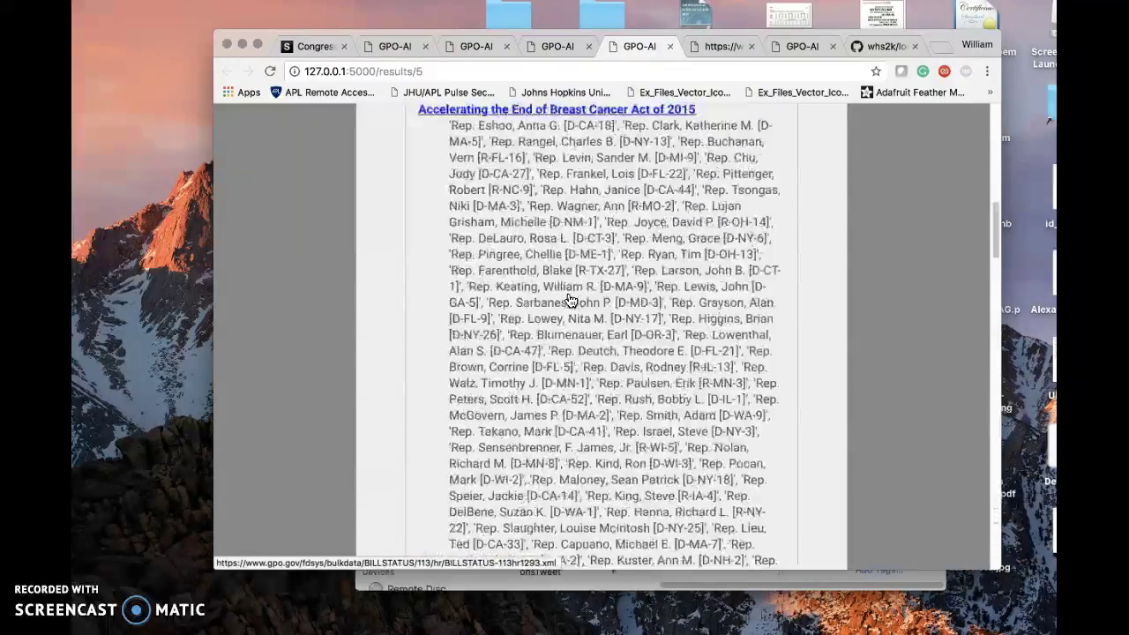